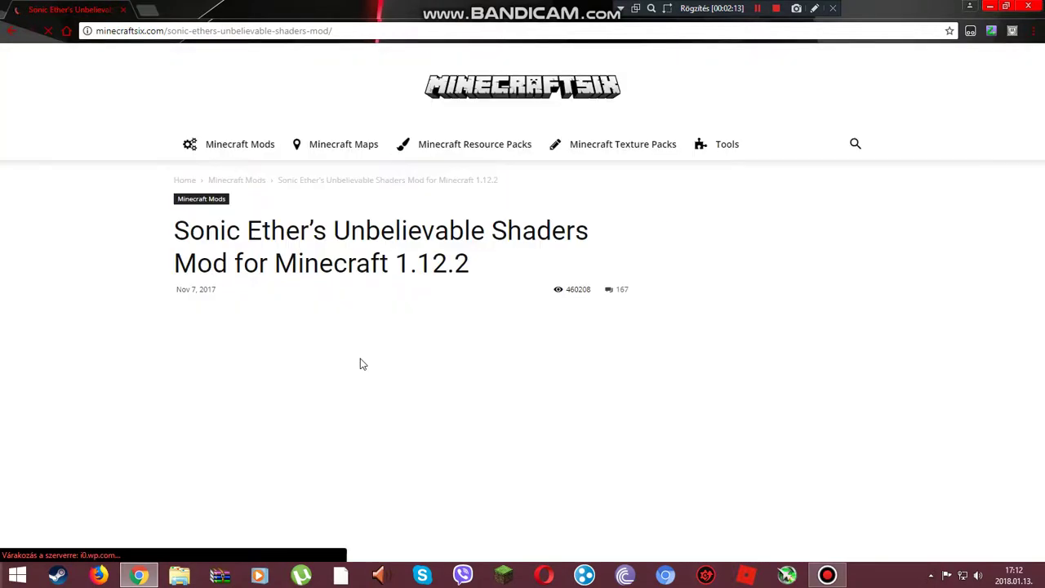
- Scroll the MinecraftSix SEUS article past the install steps to its Minecraft 1.12.X Download link
scroll(368, 355, "down", 10)
scroll(374, 358, "down", 9)
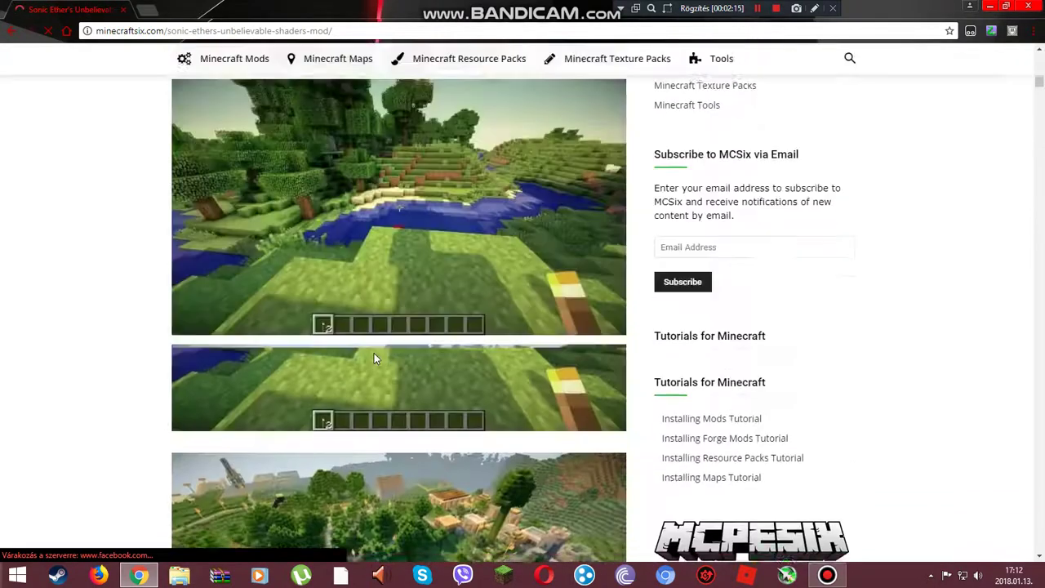
scroll(373, 352, "up", 2)
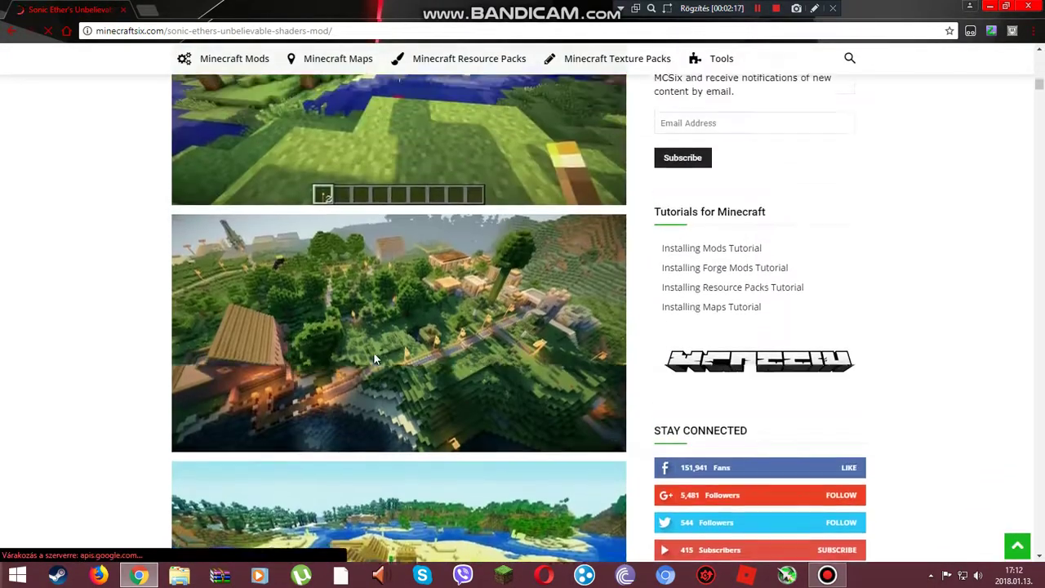
scroll(374, 352, "down", 3)
scroll(373, 352, "down", 3)
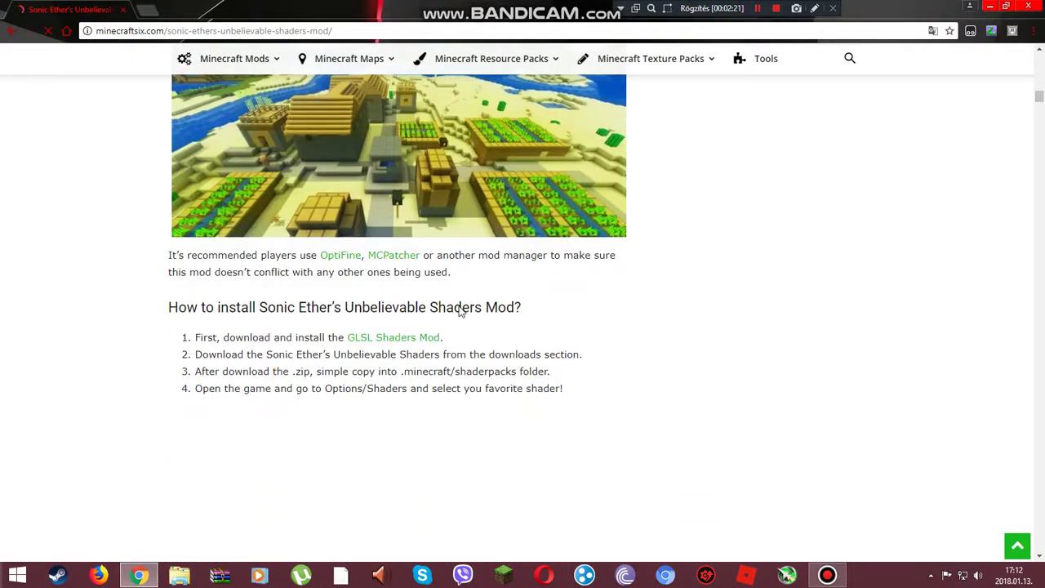
left_click(408, 338)
scroll(391, 293, "down", 4)
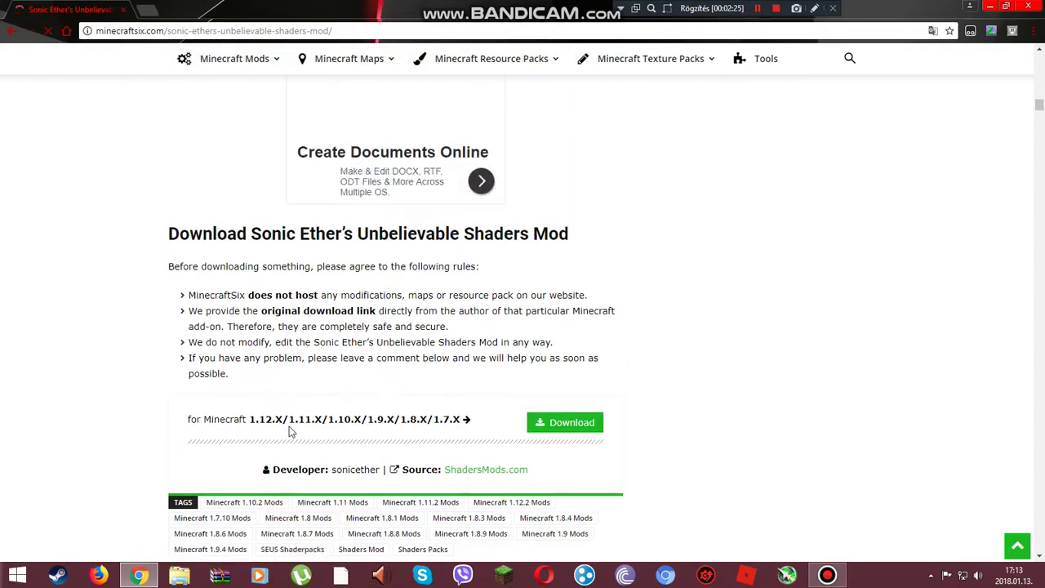
- Download SEUS v11.0 for 1.12.X and set SEUS-v11.0.zip to open when done
left_click(569, 431)
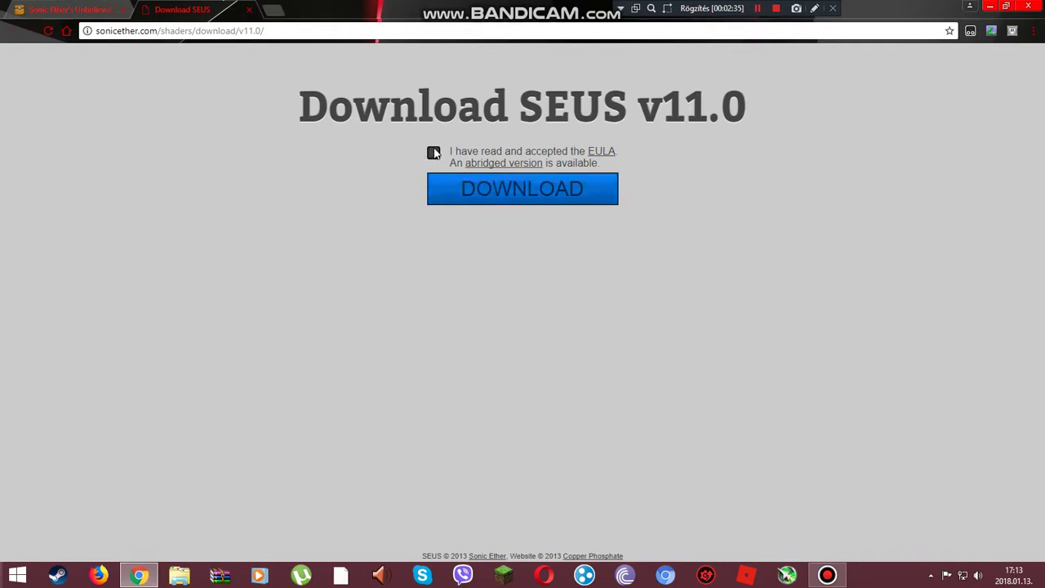
left_click(477, 180)
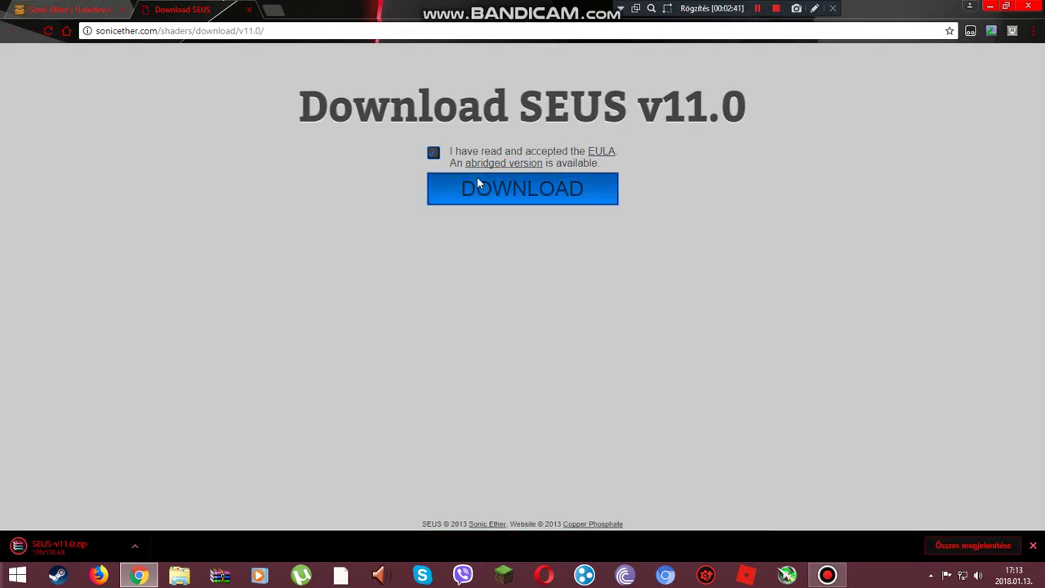
left_click(45, 546)
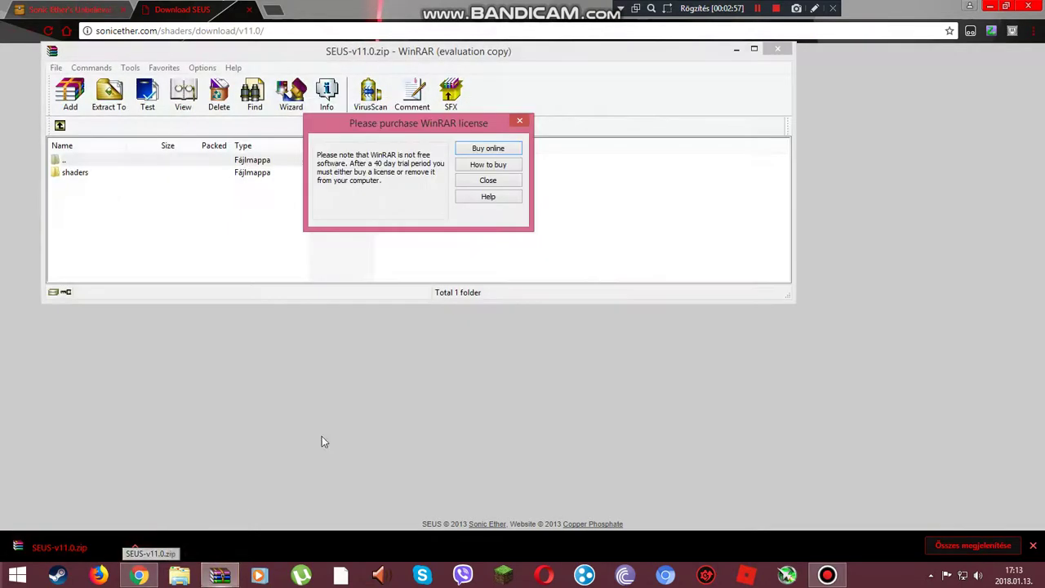
- Dismiss the WinRAR license reminder, close Chrome, and close the Start Menu 8 trial notice
left_click(522, 122)
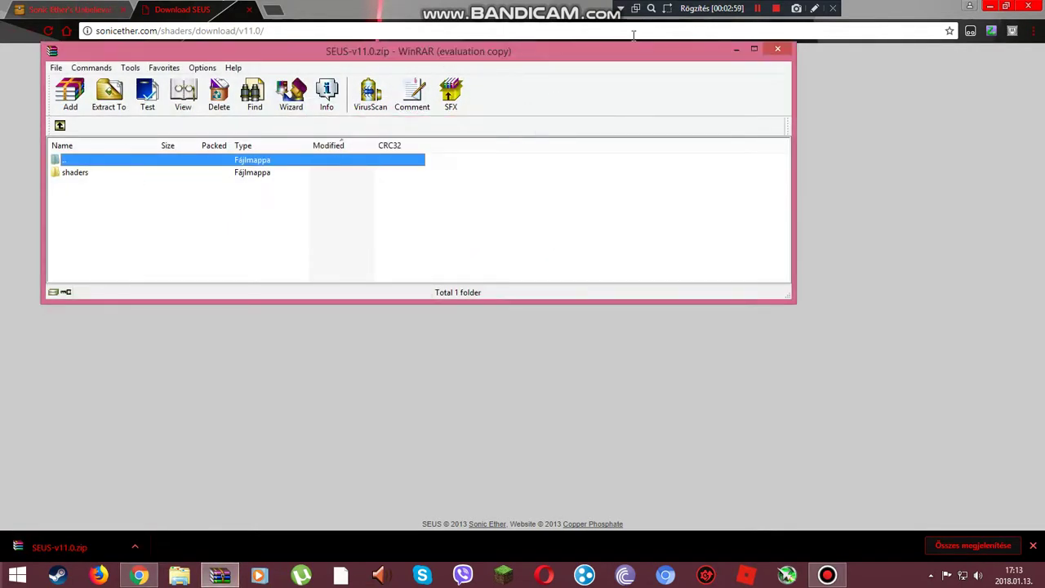
left_click(1034, 7)
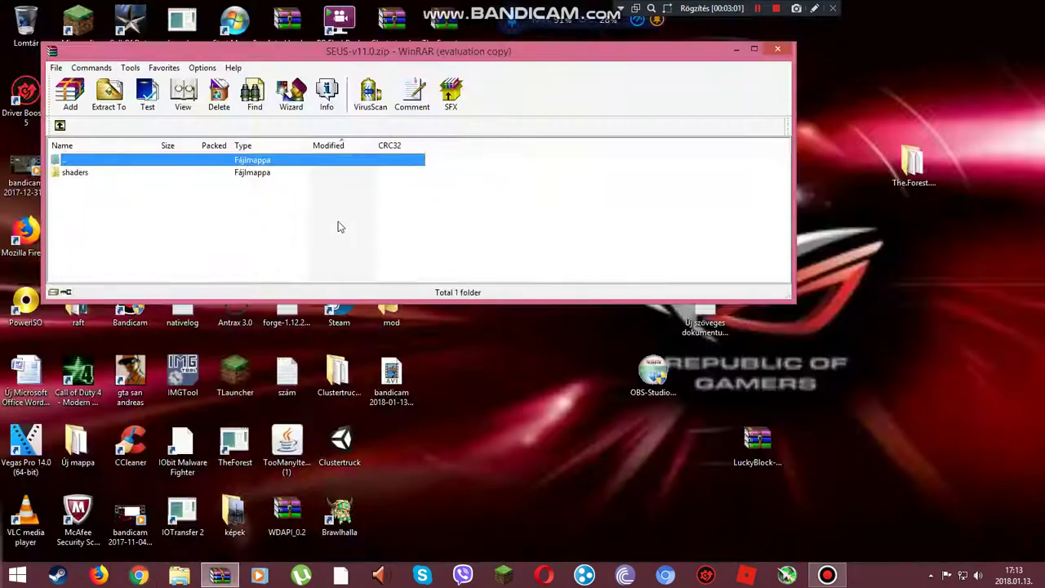
left_click(36, 576)
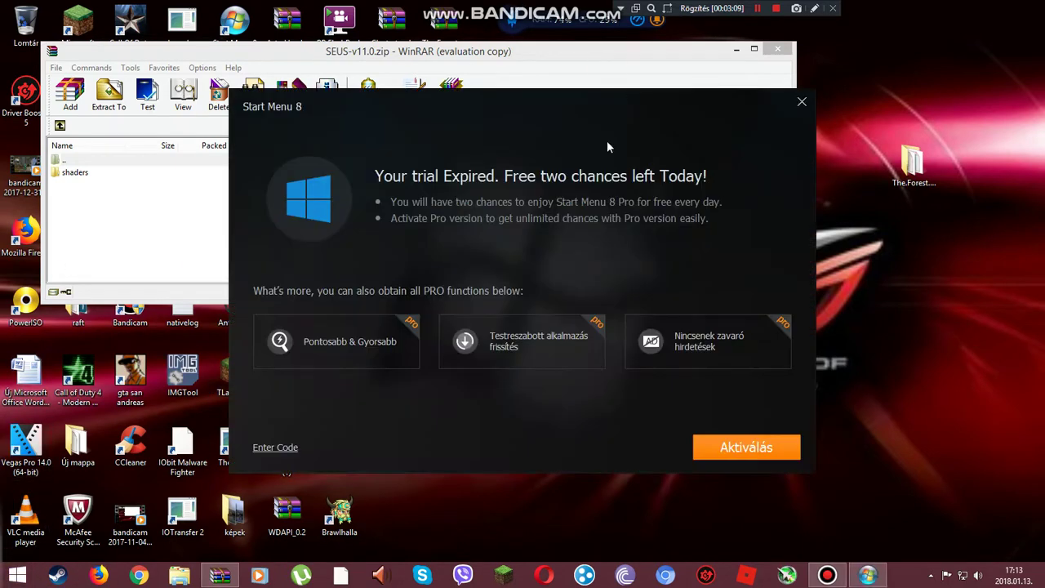
left_click(801, 101)
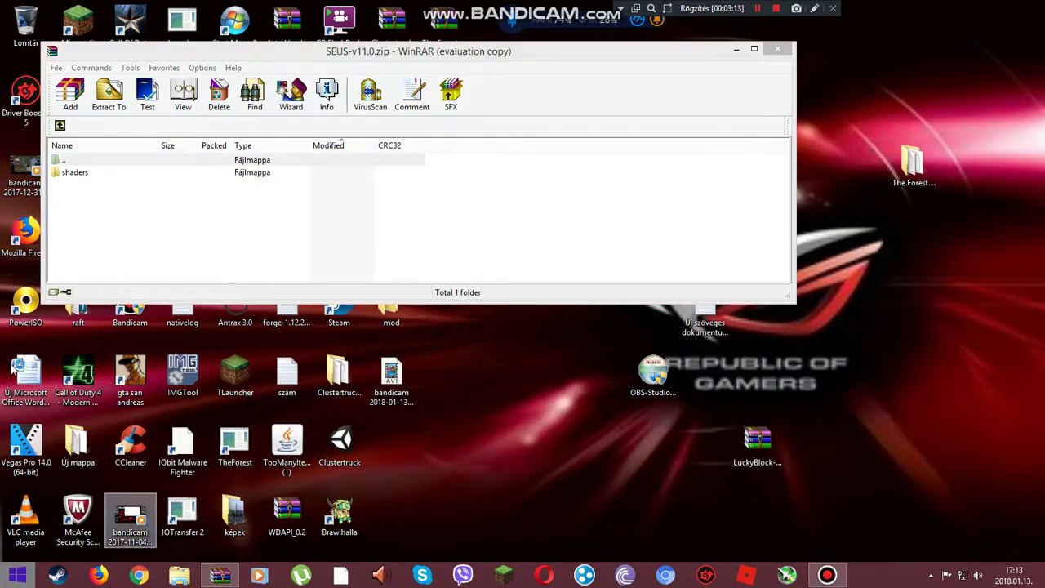
- Open the %appdata% Roaming folder from Start menu search and minimize WinRAR
left_click(18, 576)
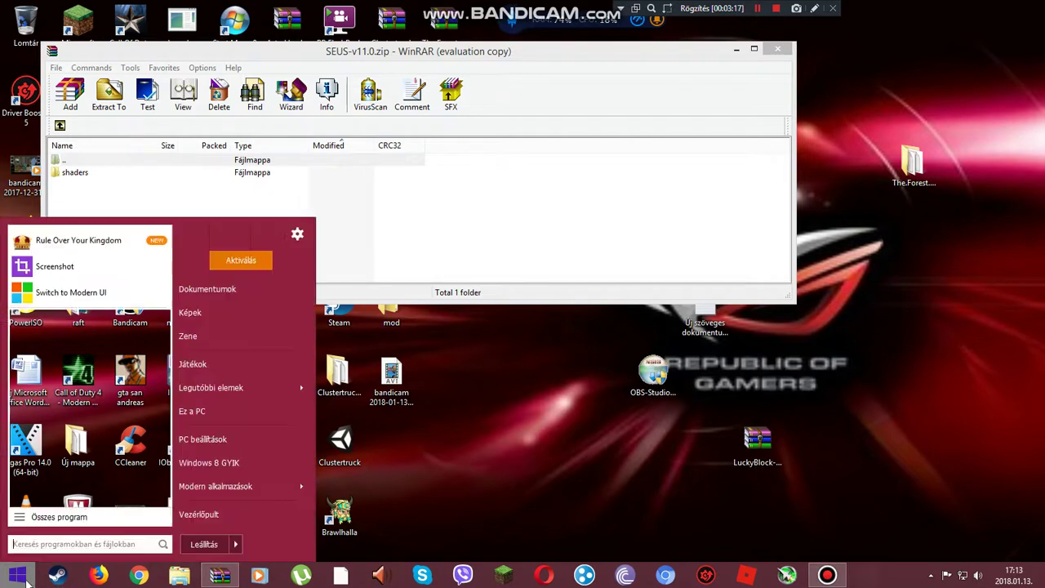
type("%")
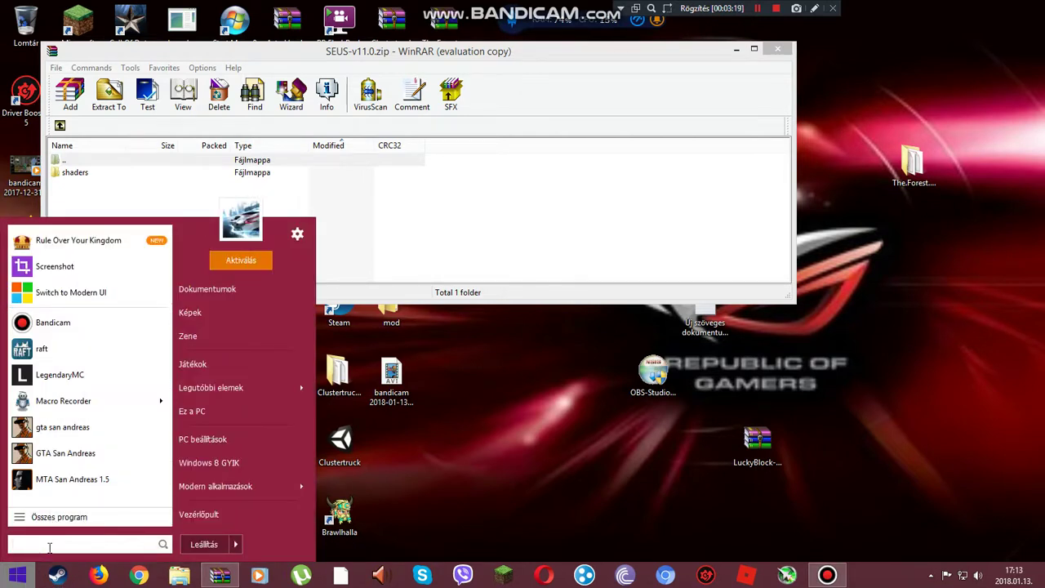
type("app")
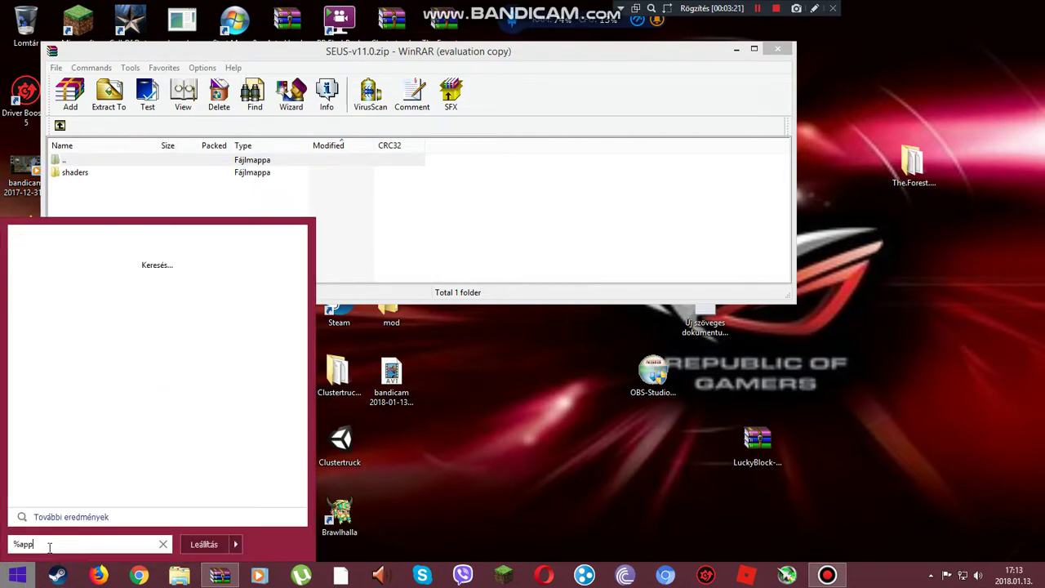
type("data%")
key("Return")
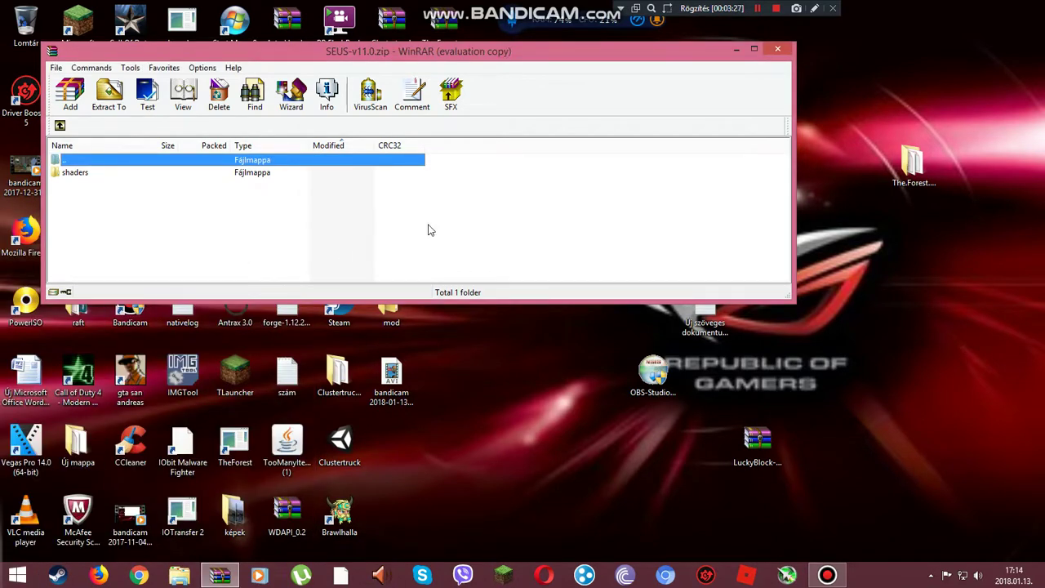
left_click(737, 50)
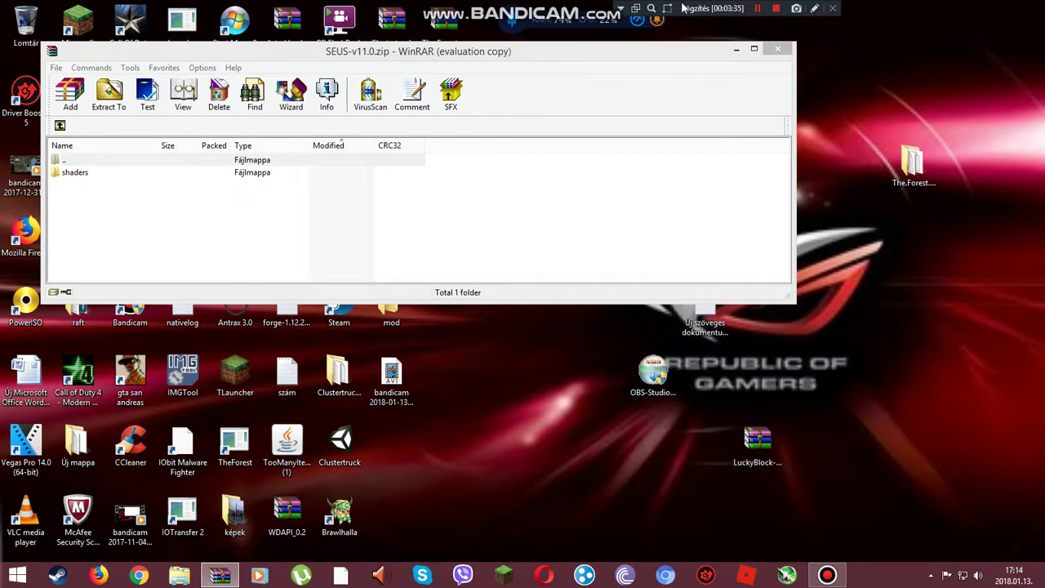
left_click(736, 51)
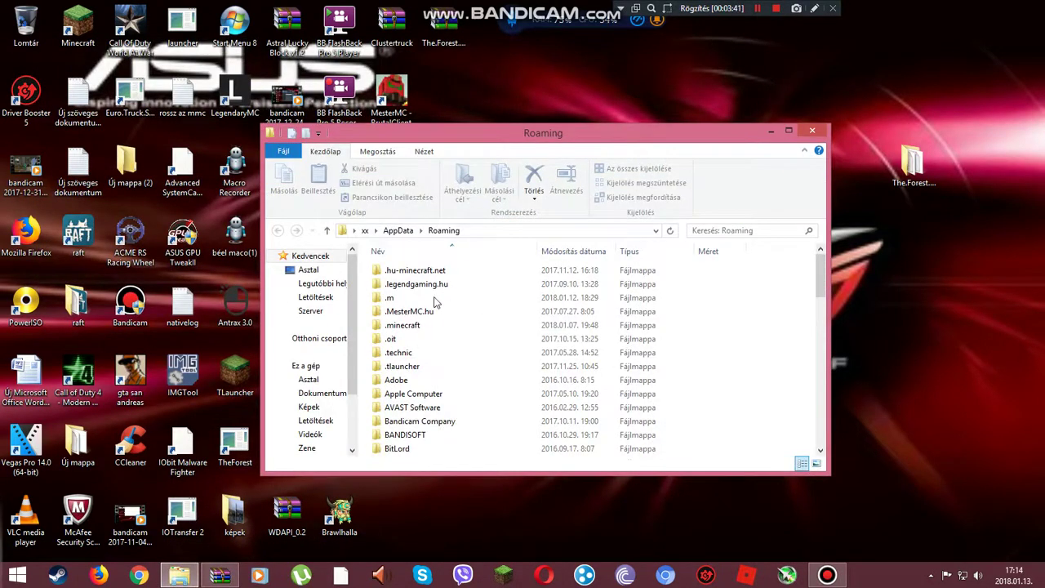
- Go into .minecraft\shaderpacks in Explorer and restore the SEUS-v11.0.zip WinRAR window
double_click(418, 326)
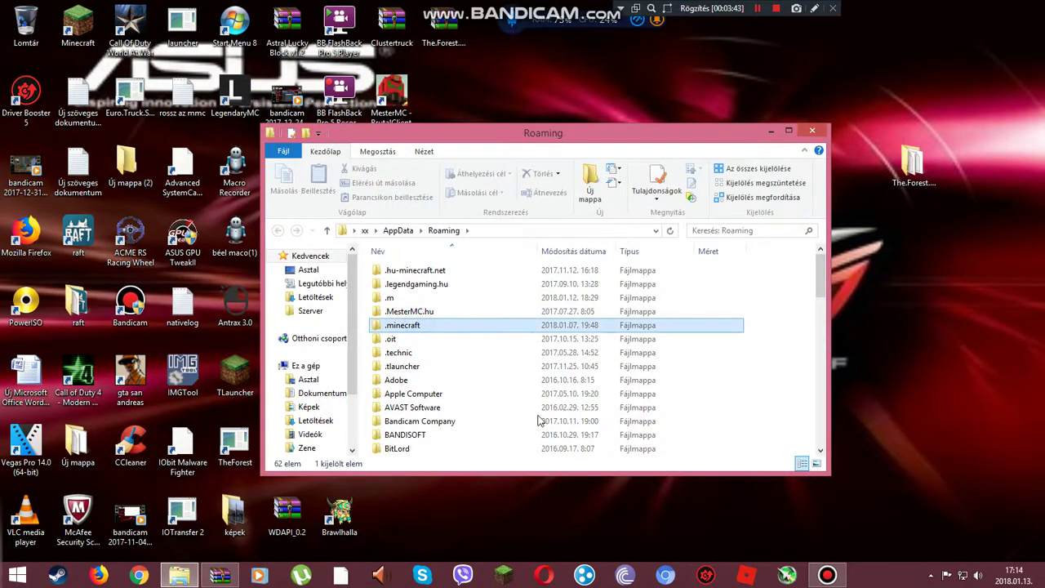
scroll(469, 338, "down", 5)
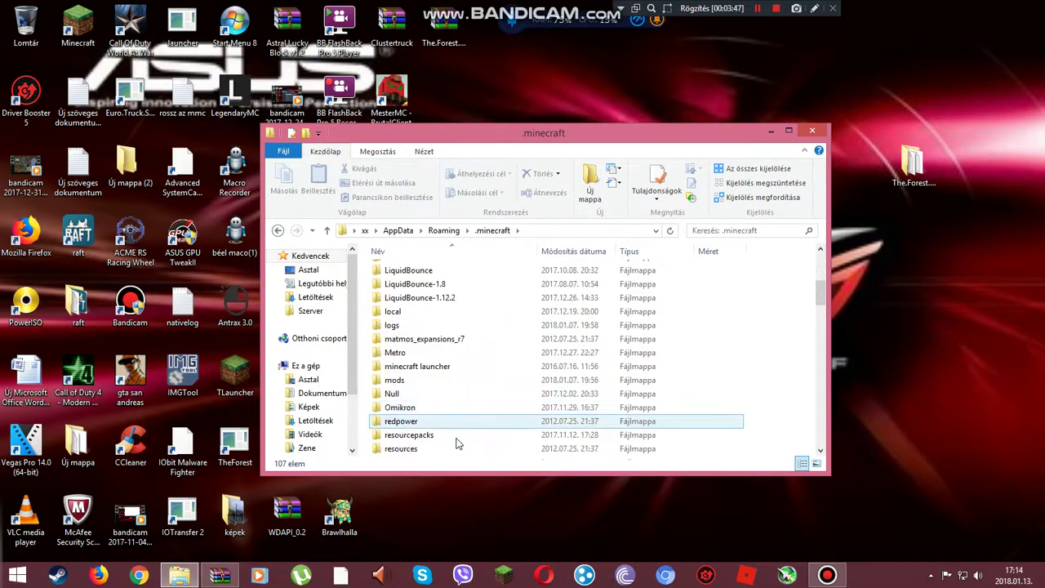
scroll(455, 409, "down", 2)
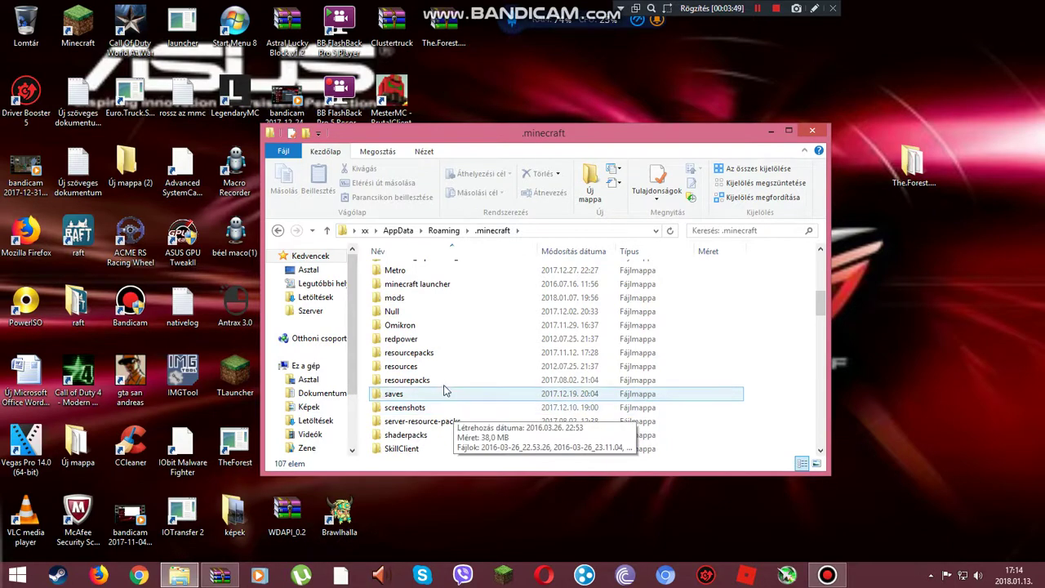
double_click(441, 436)
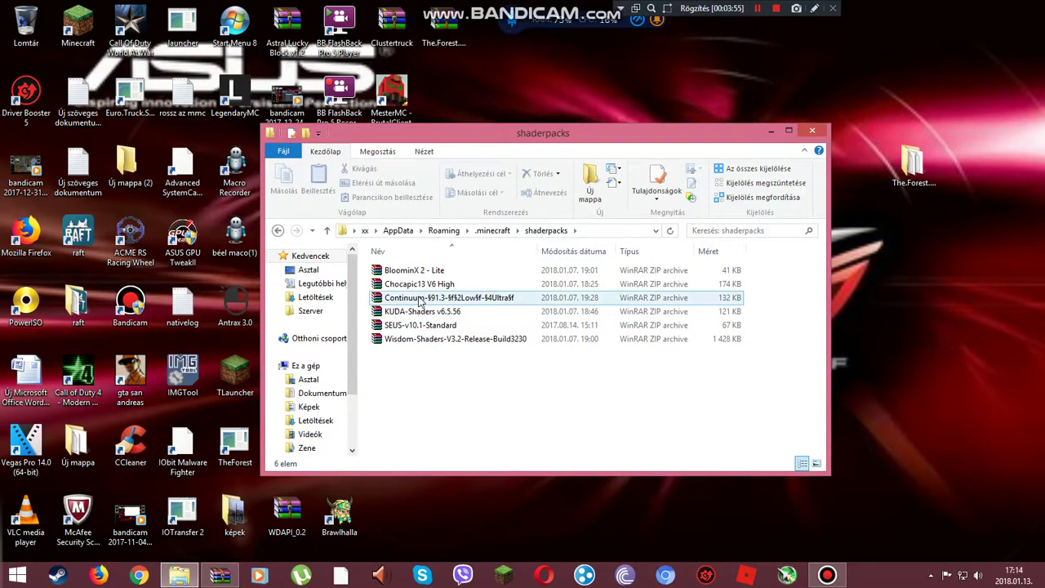
left_click(220, 575)
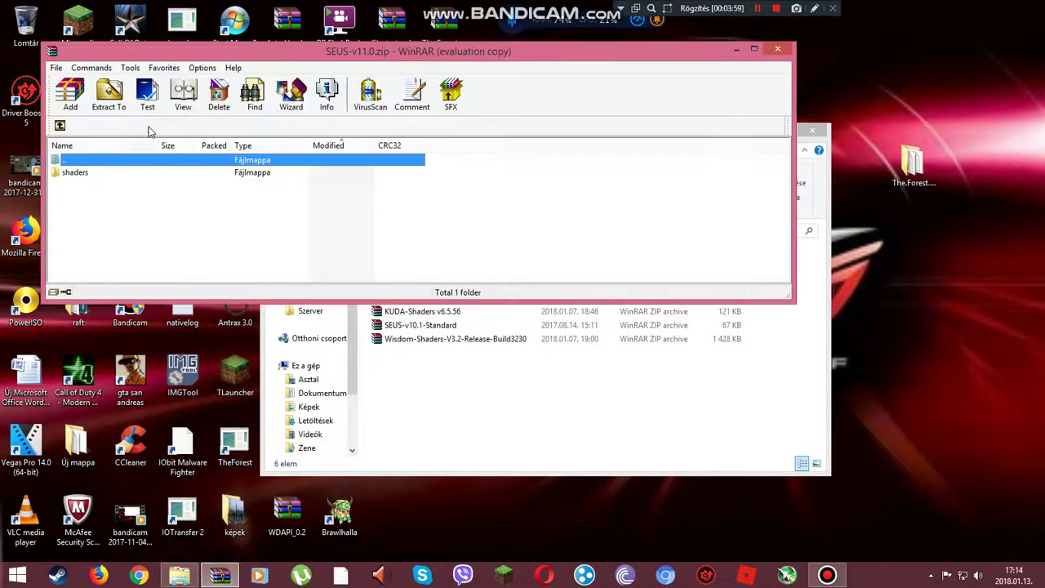
- Reposition WinRAR, select the shaders folder, and close the SEUS-v11.0.zip archive window
left_click_drag(476, 54, 515, 38)
left_click(147, 156)
left_click_drag(299, 204, 426, 194)
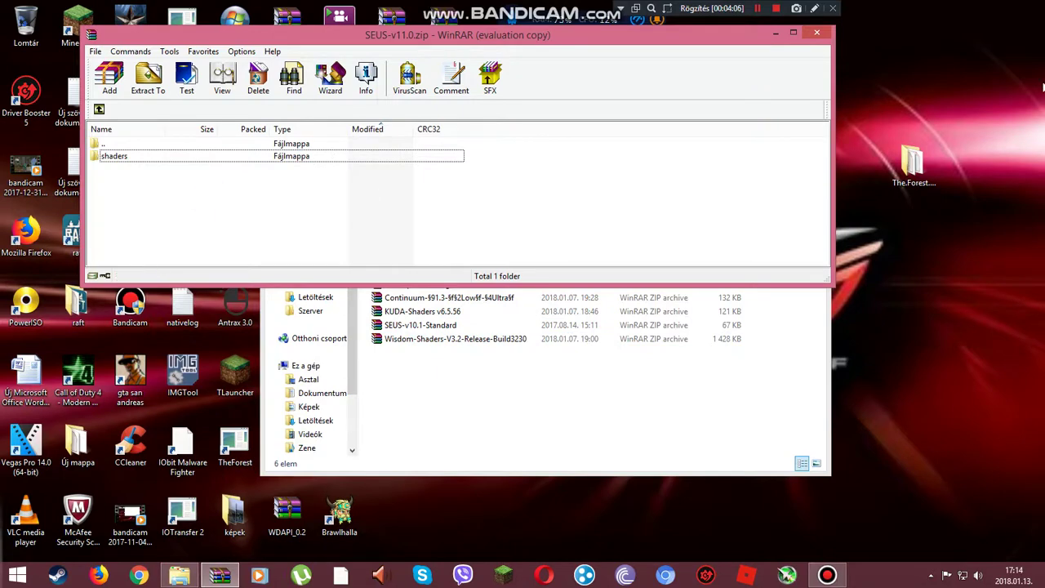
left_click(817, 32)
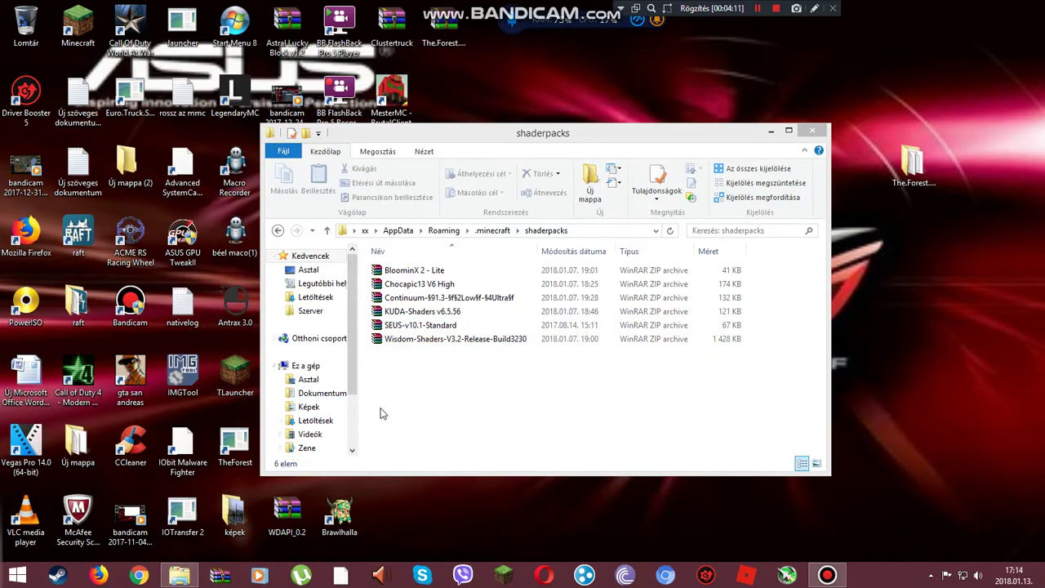
- Reopen Chrome's downloads list and drag SEUS-v11.0.zip into the shaderpacks folder
left_click(141, 575)
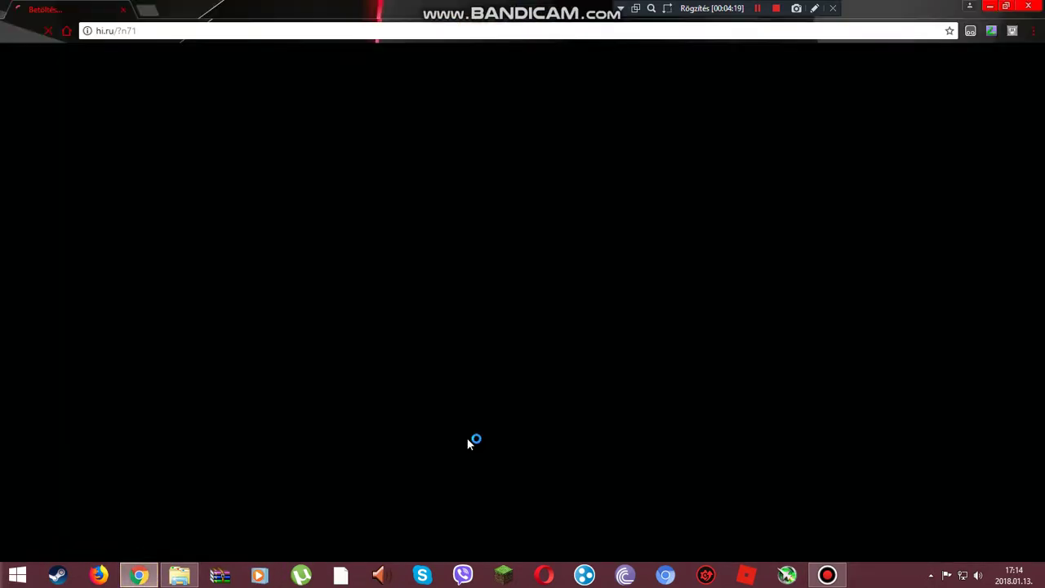
left_click(1033, 30)
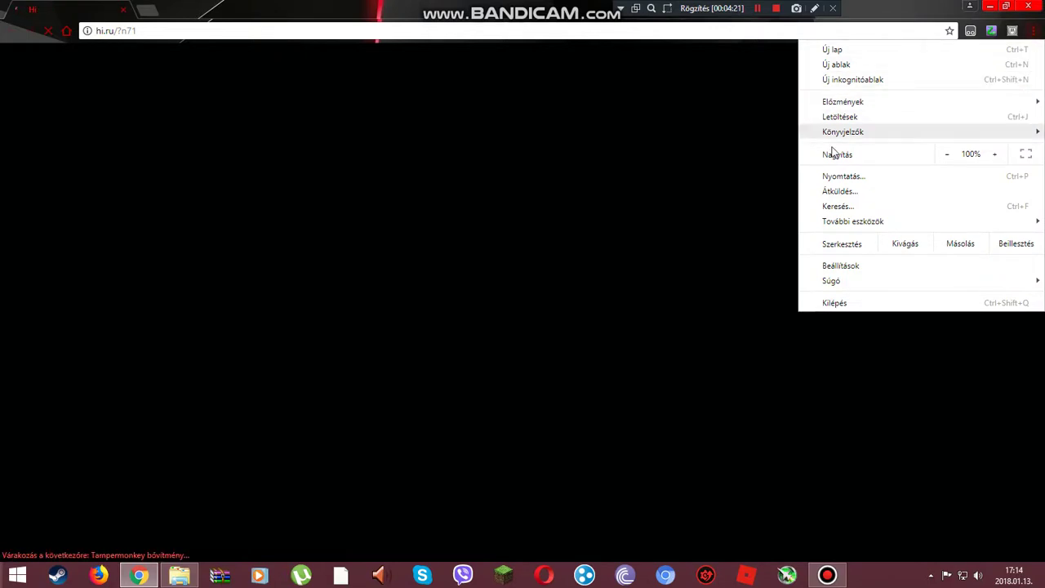
left_click(840, 119)
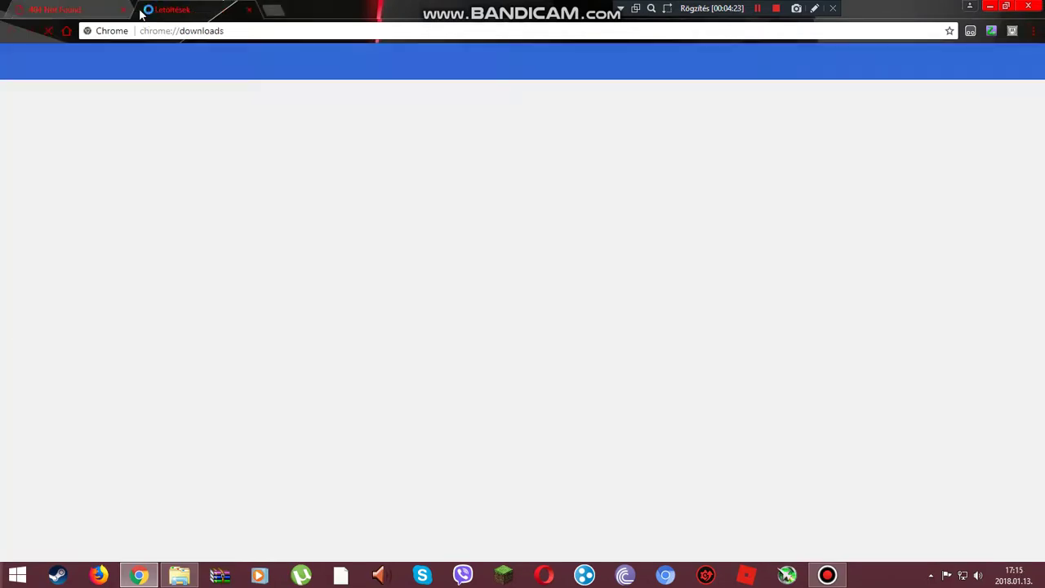
left_click(123, 9)
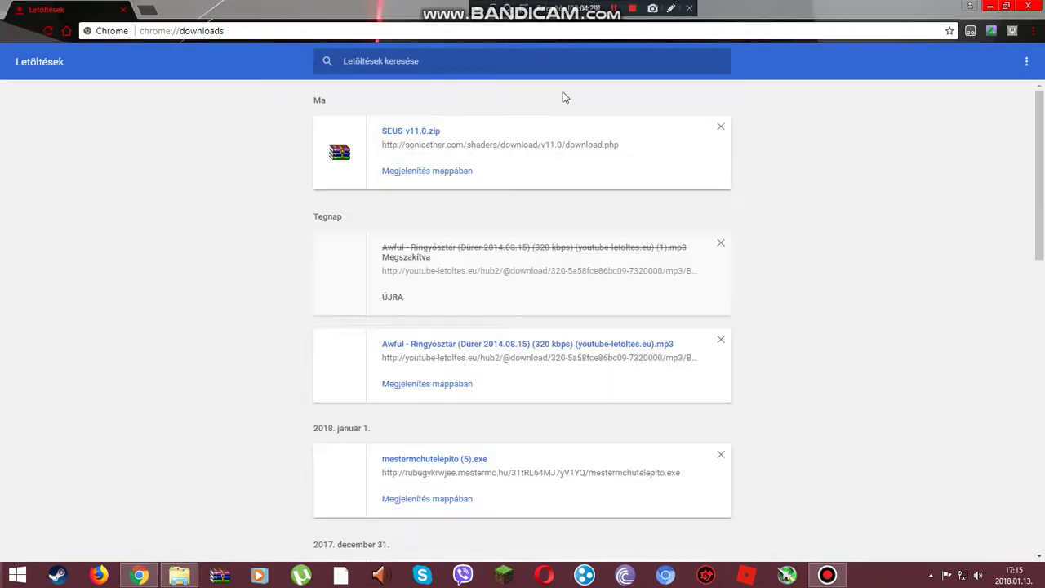
left_click_drag(420, 131, 444, 360)
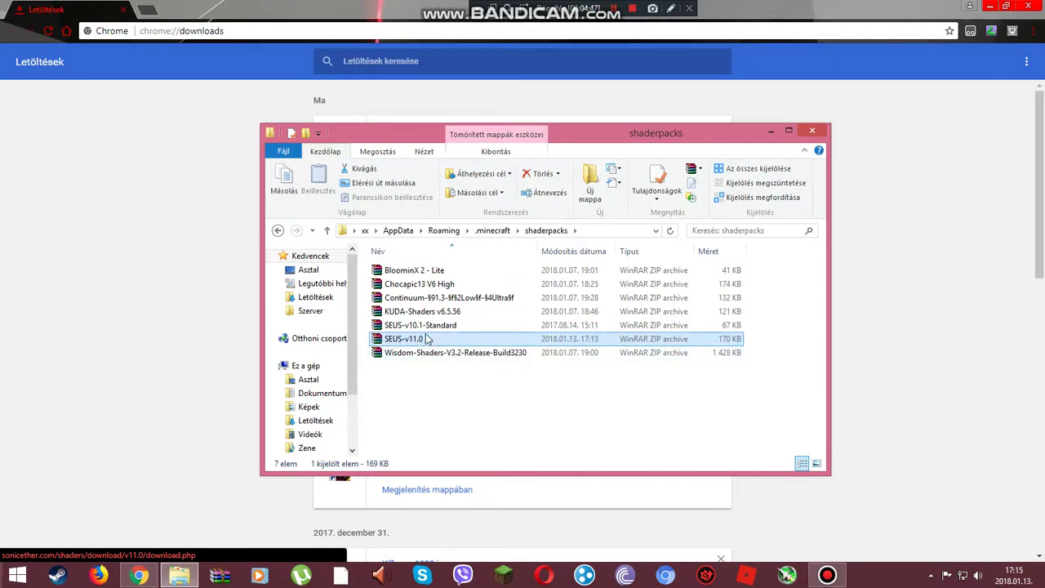
- Close Chrome and Explorer, start Titan Launcher, and log in with the player username
left_click(1027, 7)
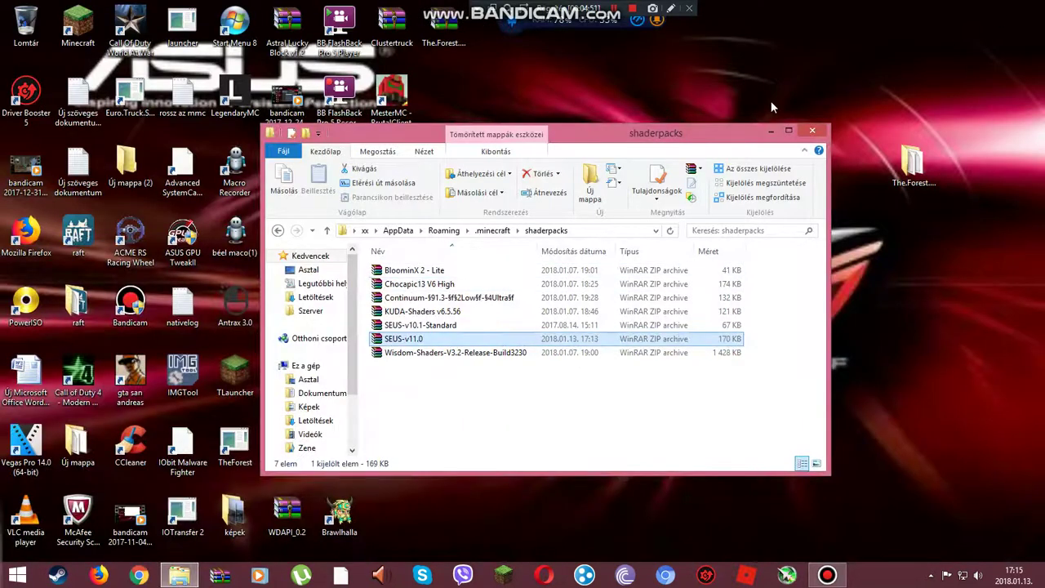
left_click(811, 133)
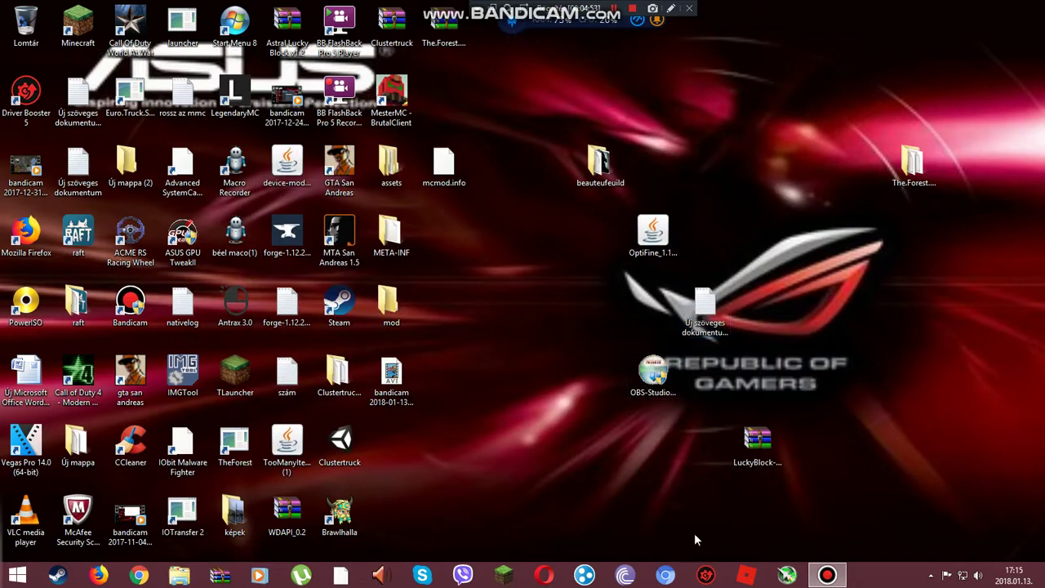
left_click(507, 575)
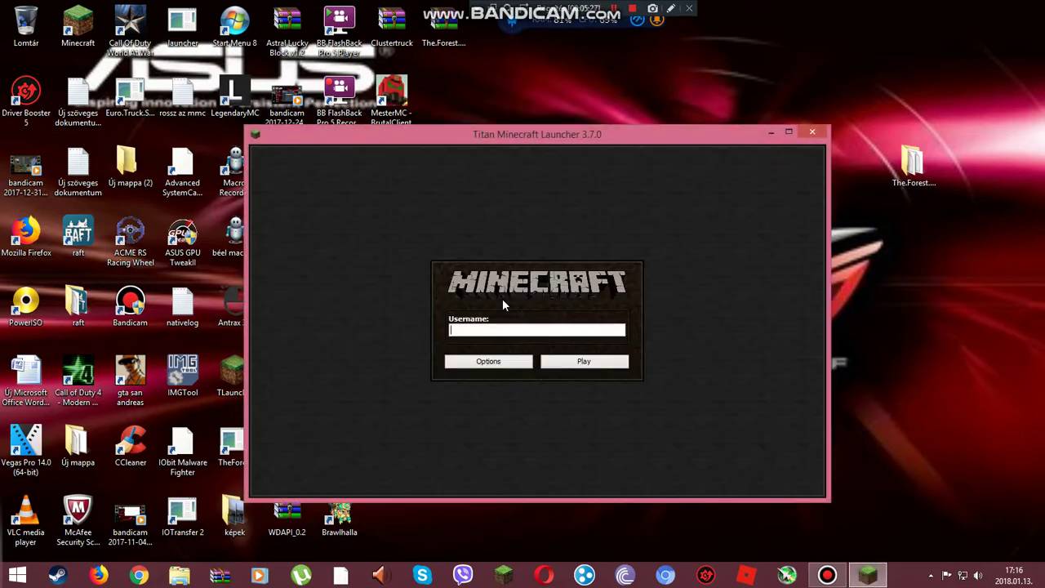
type("sunyio")
type("110")
left_click(575, 366)
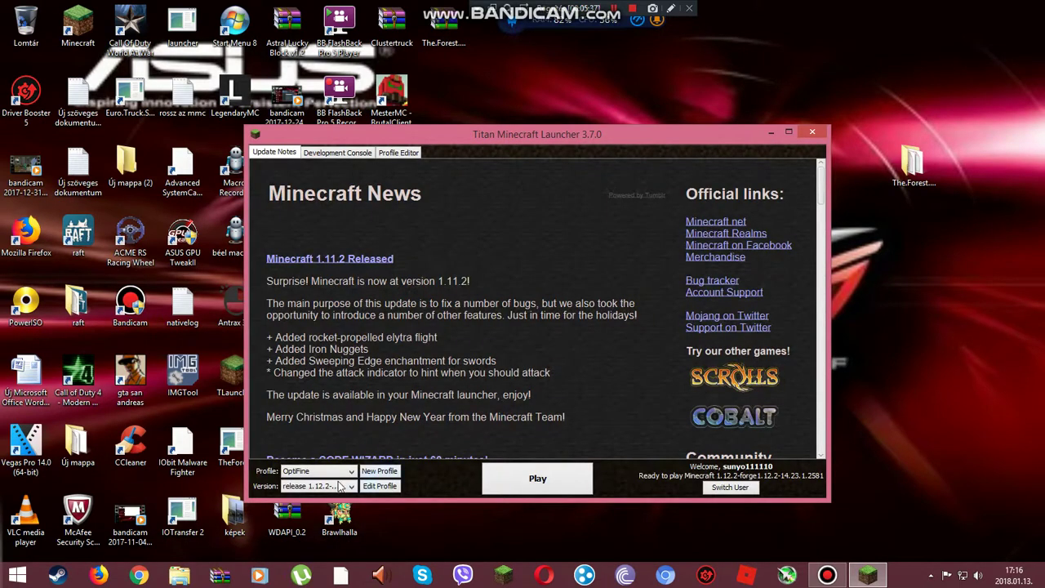
- Choose version 1.12-OptiFine_HD_U_C7 from the version list and launch Minecraft
left_click(344, 485)
scroll(343, 433, "up", 5)
scroll(343, 433, "up", 5)
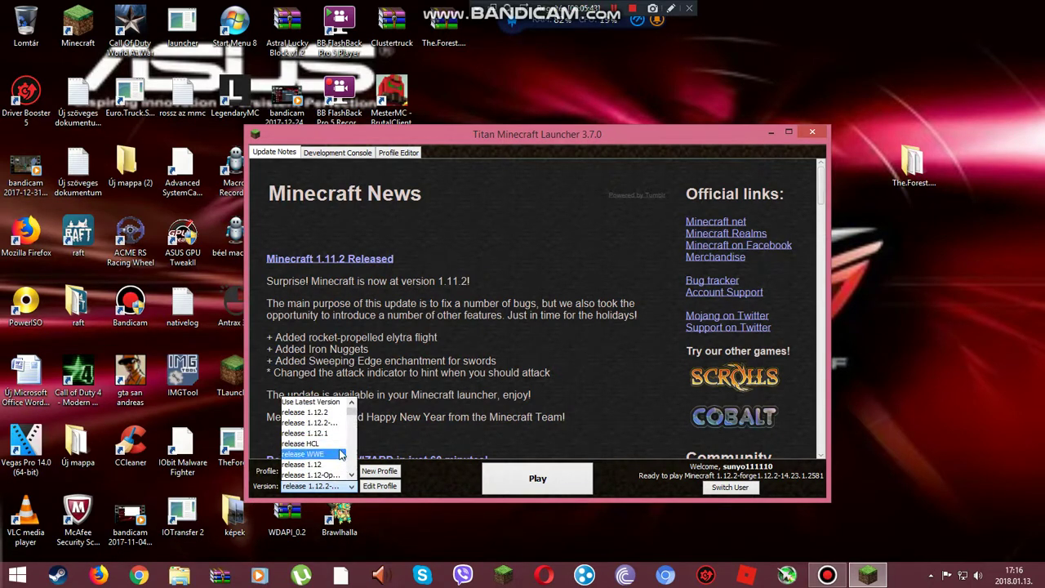
scroll(346, 473, "down", 1)
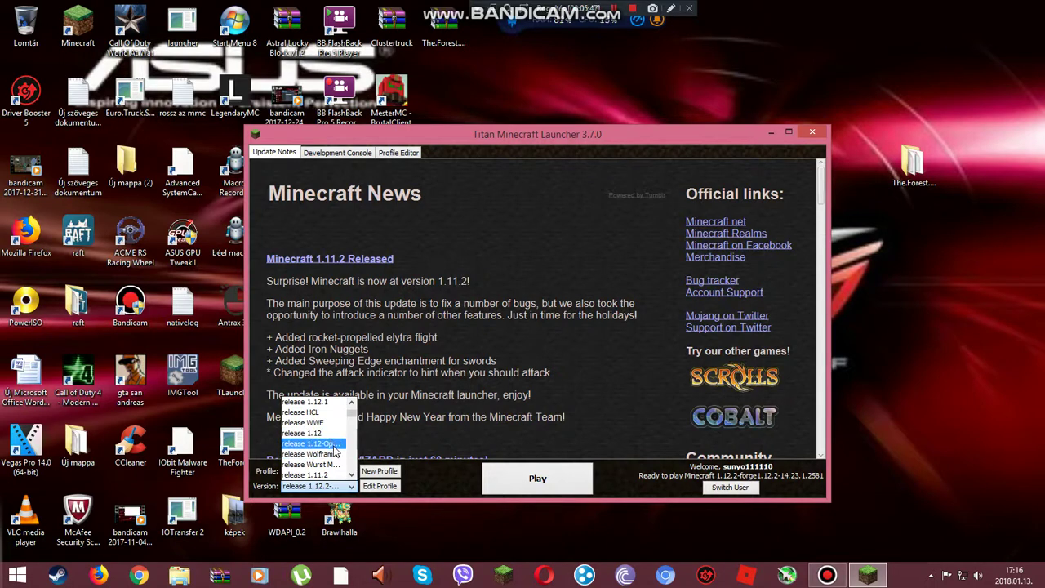
left_click(331, 445)
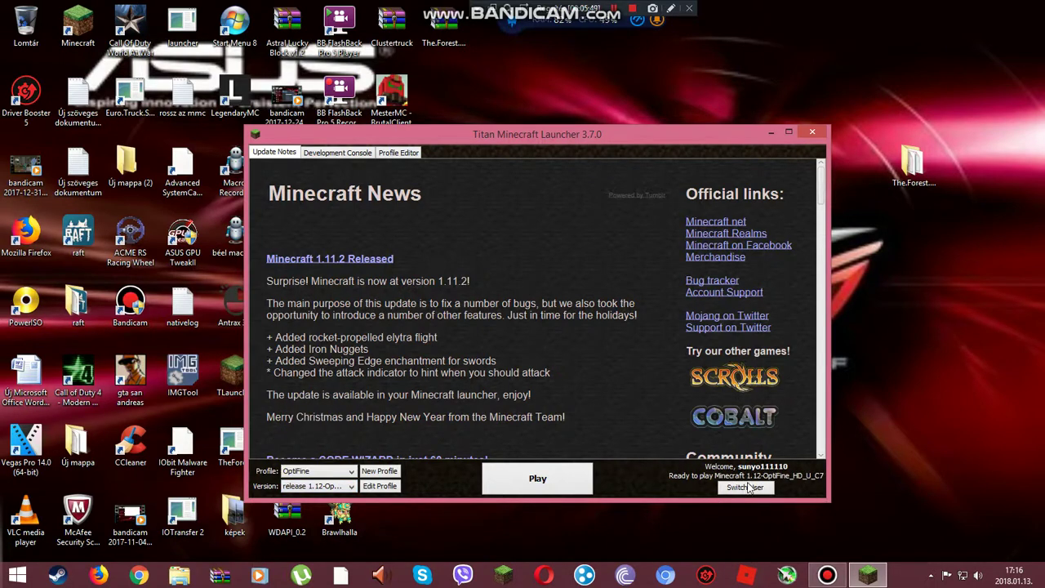
left_click(578, 483)
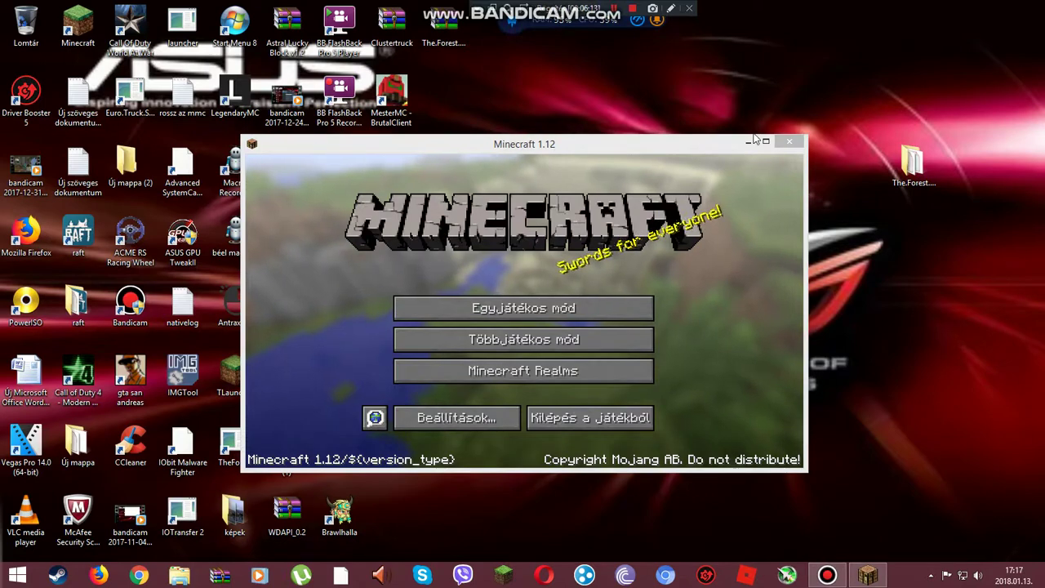
- Maximize Minecraft, refresh the multiplayer list, and join the third server, Legendary
left_click(652, 143)
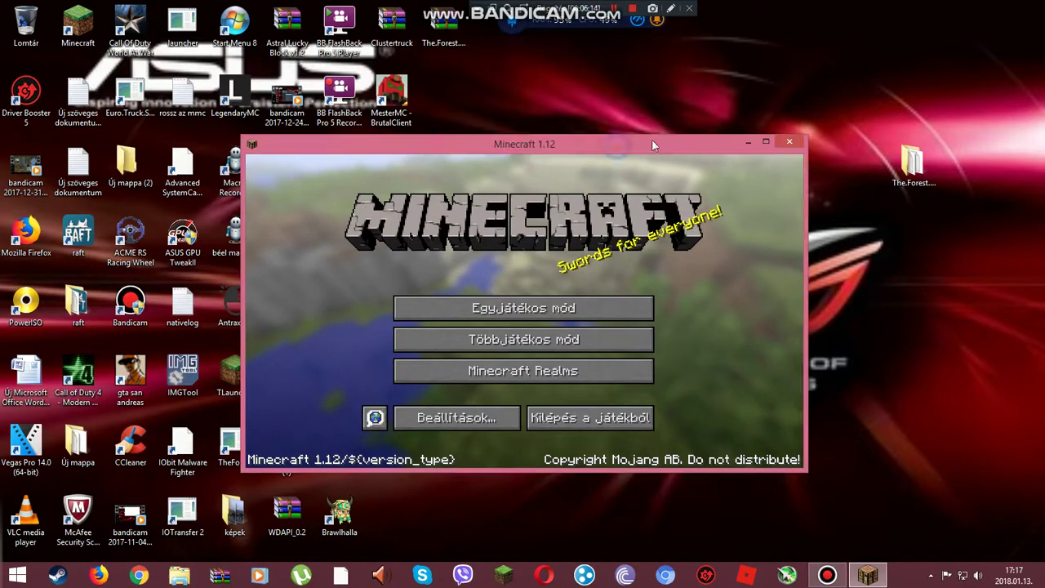
left_click(768, 141)
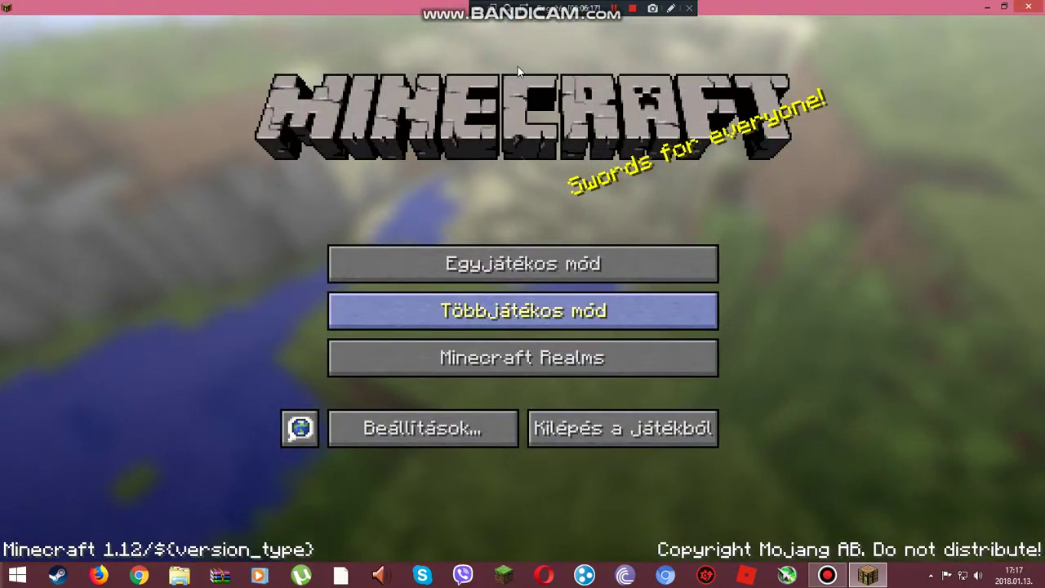
left_click(481, 314)
left_click_drag(148, 497, 116, 431)
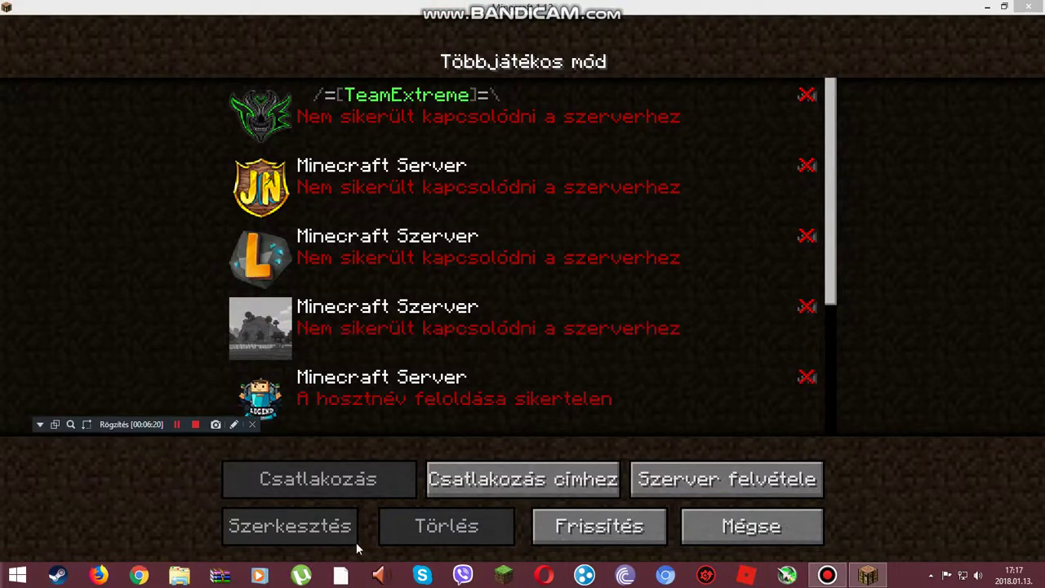
left_click(585, 522)
left_click(494, 270)
left_click(459, 281)
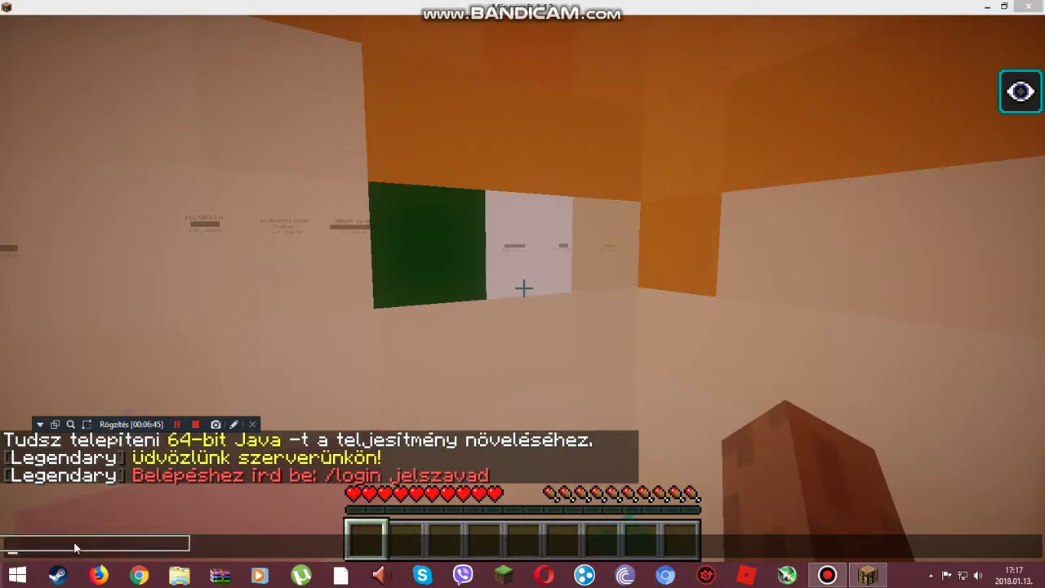
- Check the chat history on the Legendary server to confirm the login succeeded
key("t")
key("Escape")
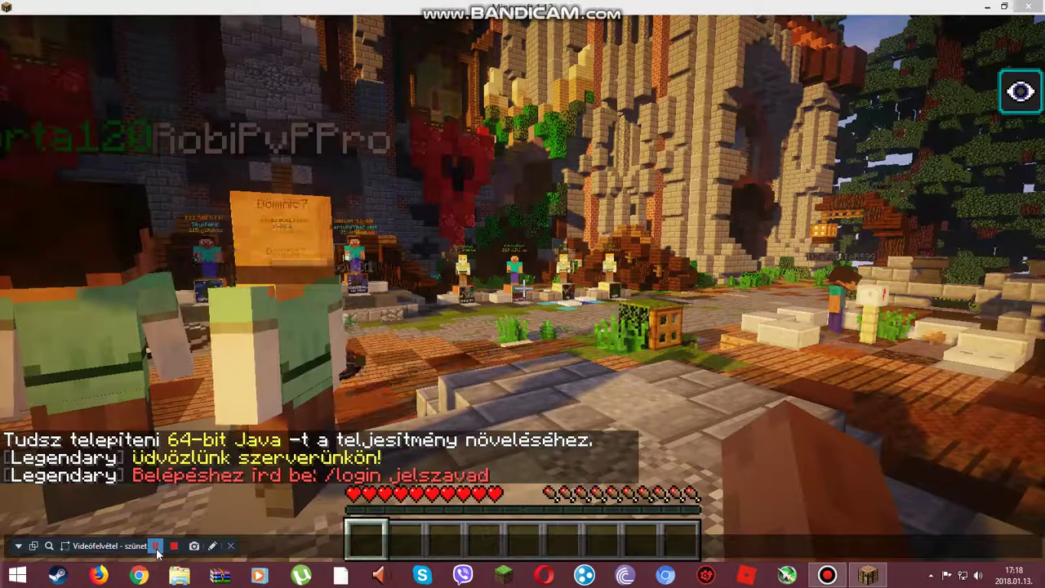
left_click(156, 546)
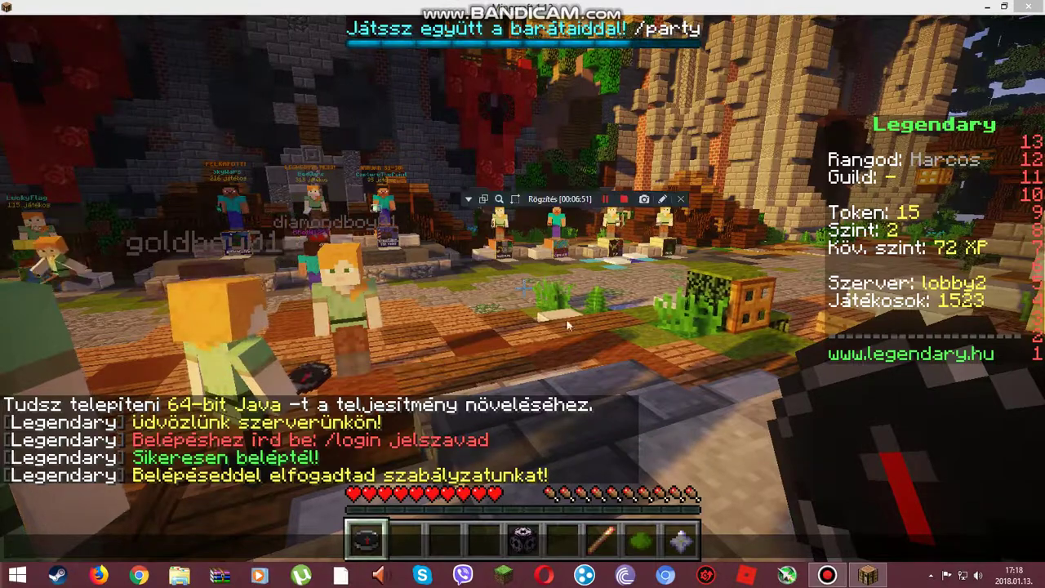
left_click(565, 292)
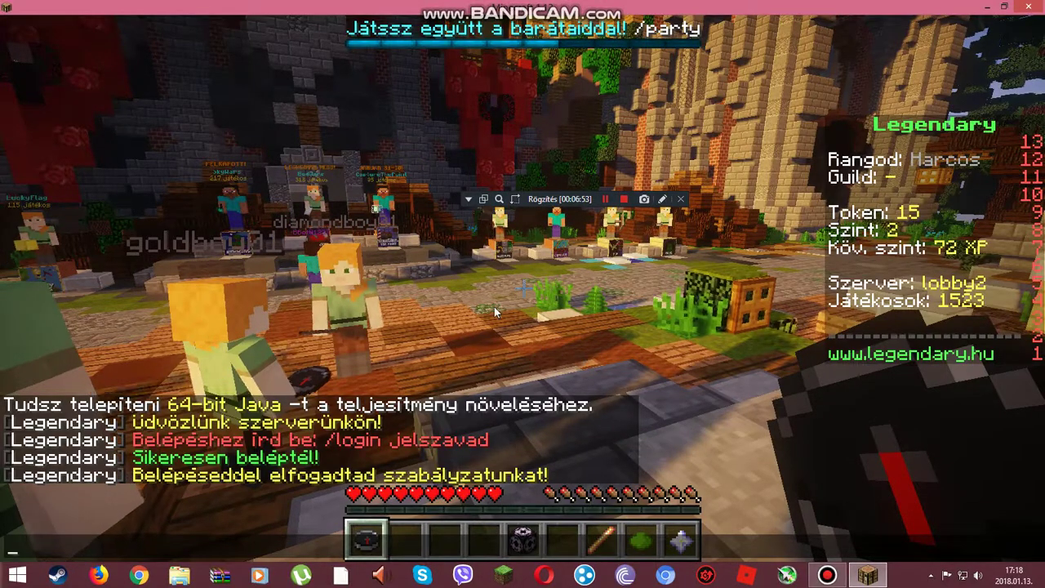
key("Escape")
key("3")
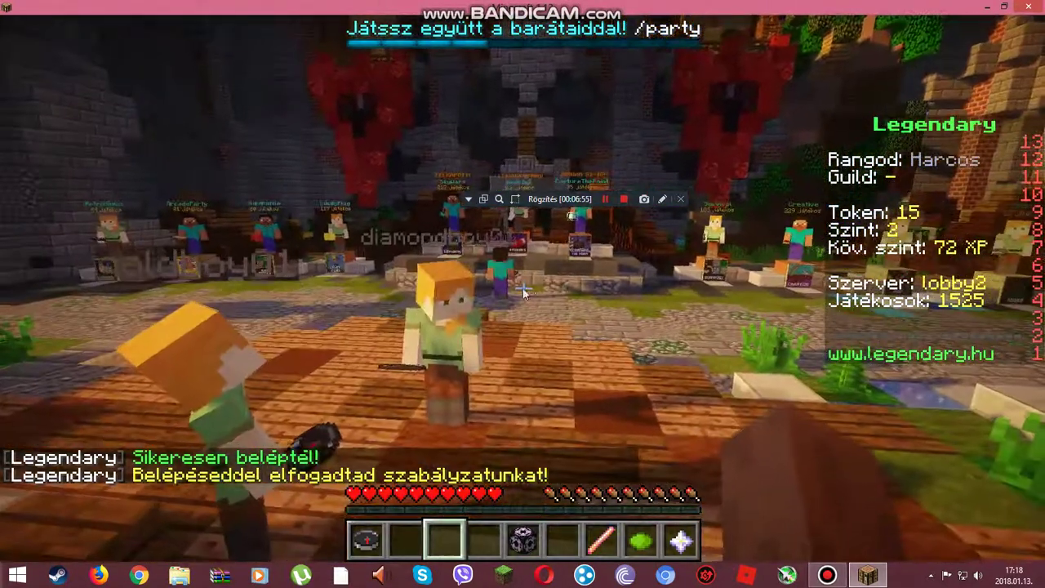
key("t")
mouse_move(560, 198)
left_mouse_down()
mouse_move(722, 155)
mouse_move(866, 72)
mouse_move(834, 74)
left_mouse_up()
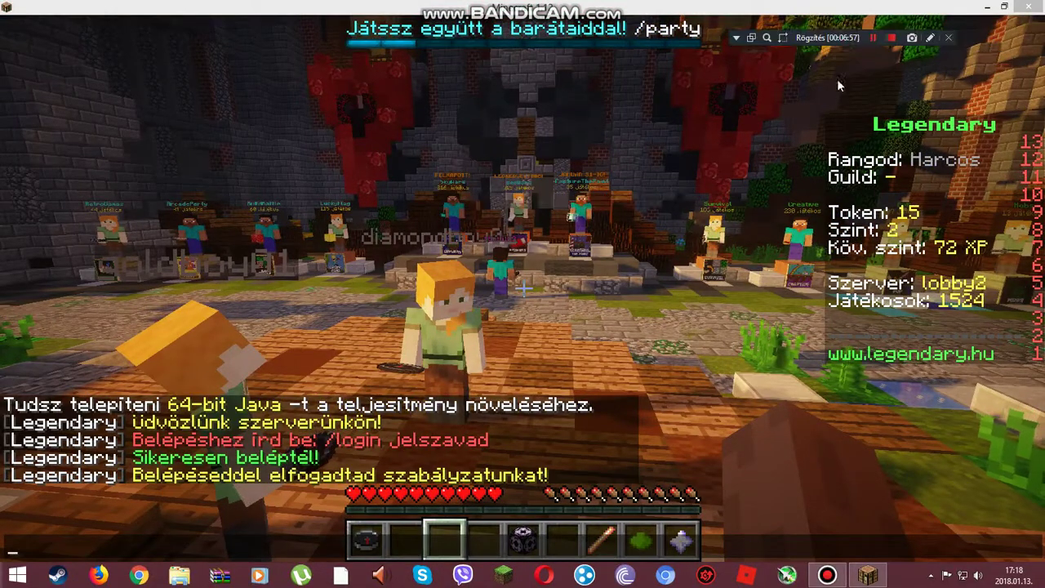
left_click(834, 73)
key("Escape")
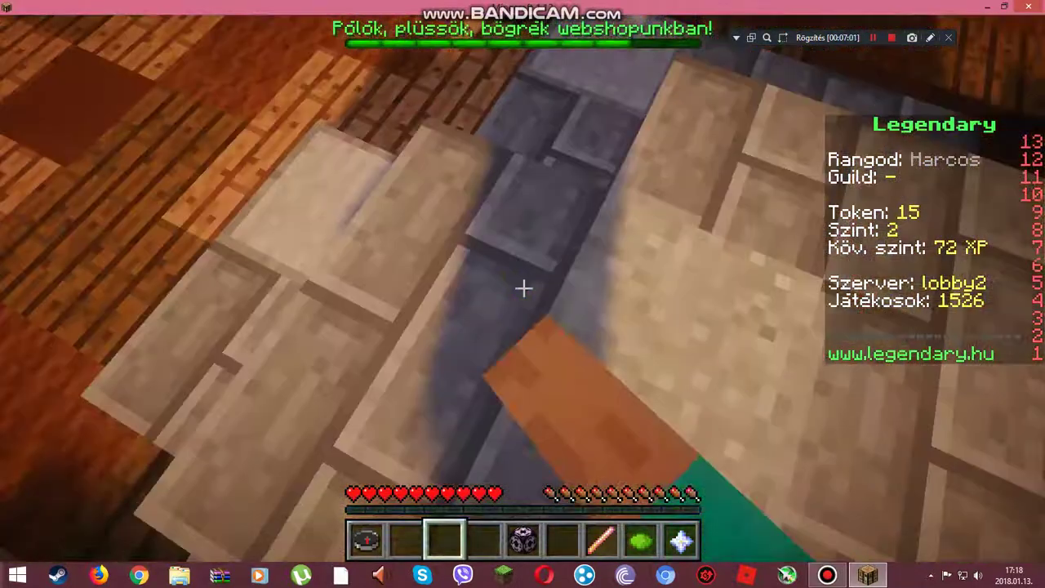
- Go from the pause menu to Beállítások... and then Videobeállítások..
key("Escape")
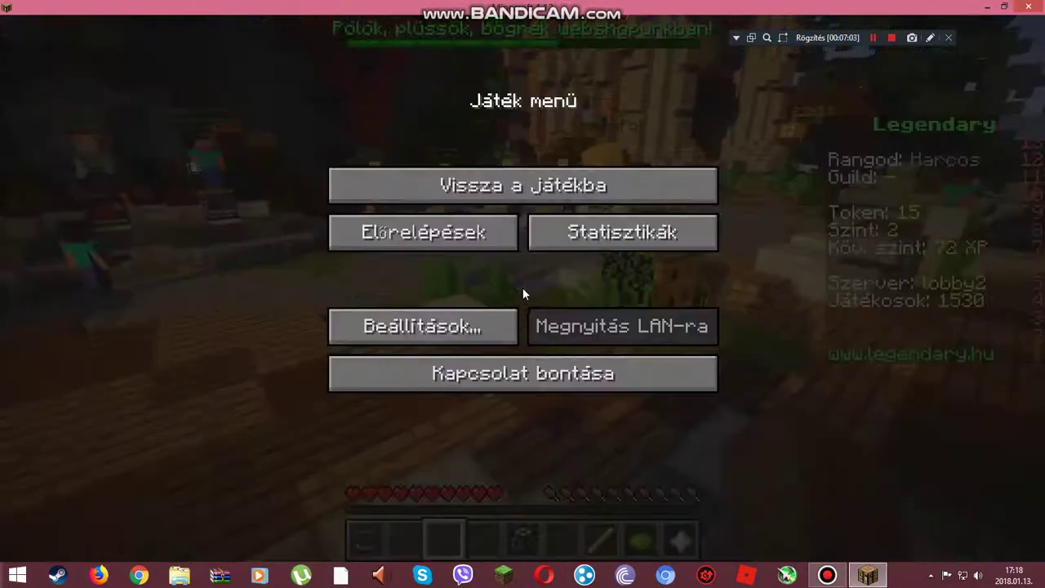
left_click(390, 324)
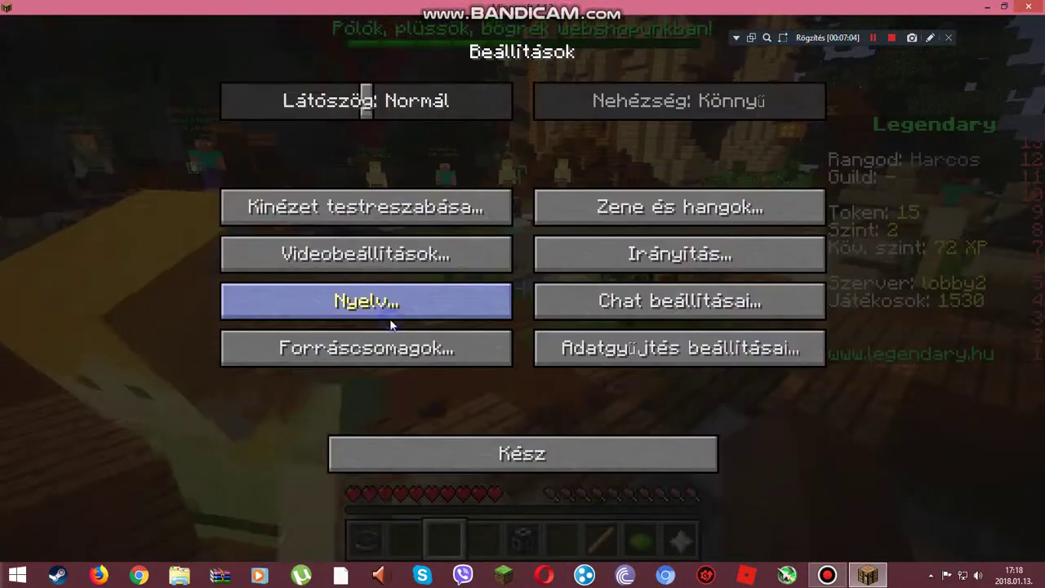
left_click(426, 254)
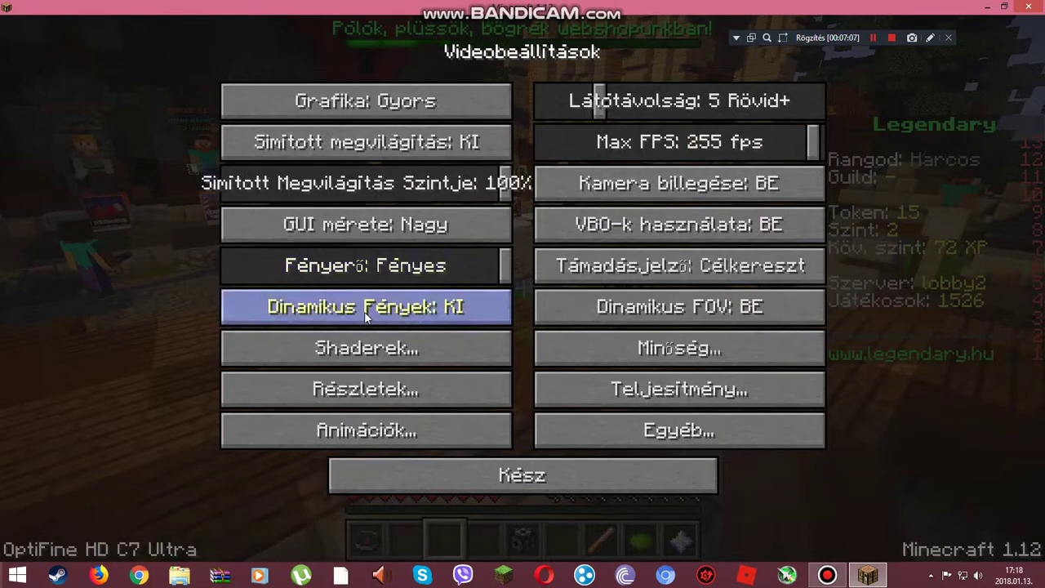